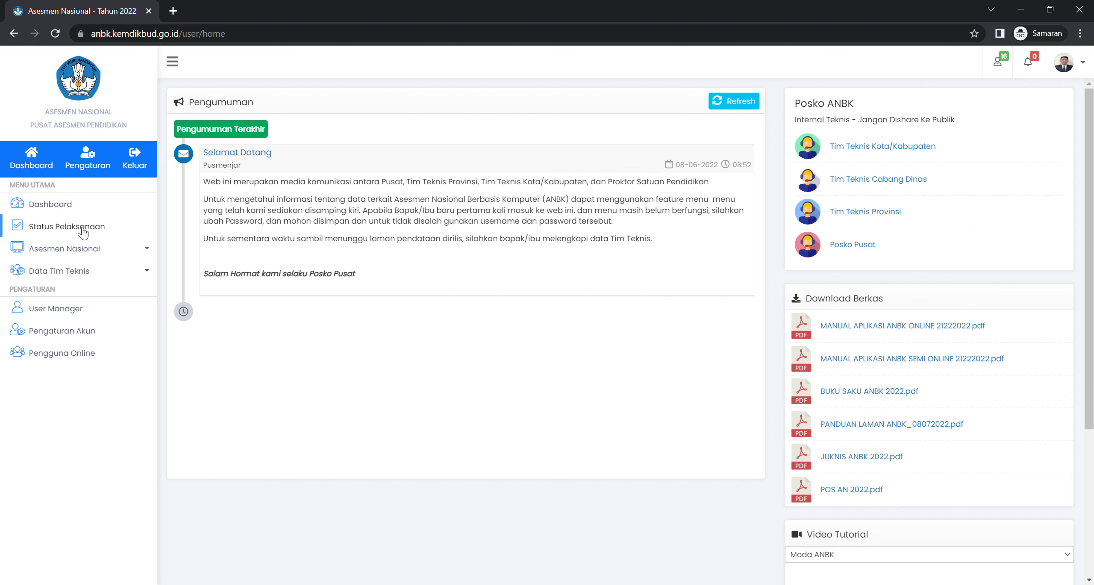
- Open the Status Pelaksanaan page and list the SMP/MTs schools in 01. KOTA KENDARI
click(82, 233)
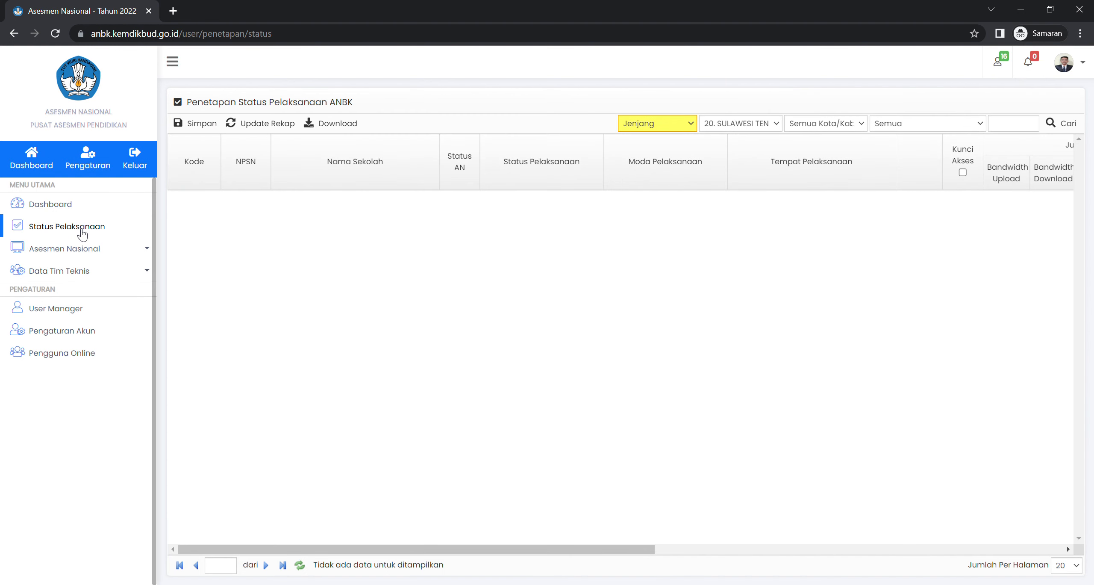
click(667, 125)
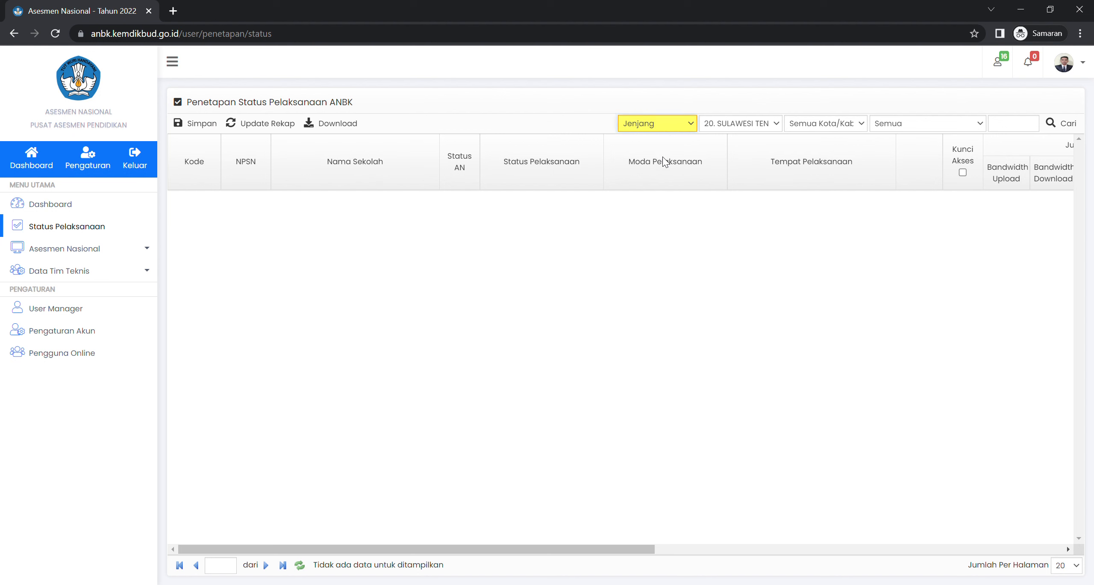
click(661, 161)
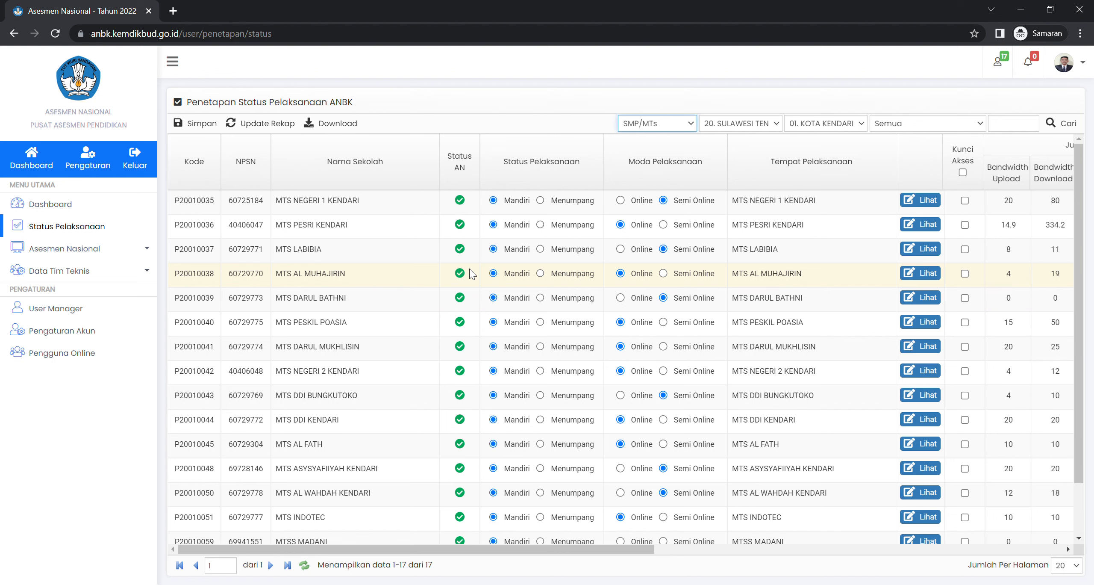
- Review the implementation status, mode and location of the listed schools, highlighting the name MTS LABIBIA
scroll(471, 274, down, 1)
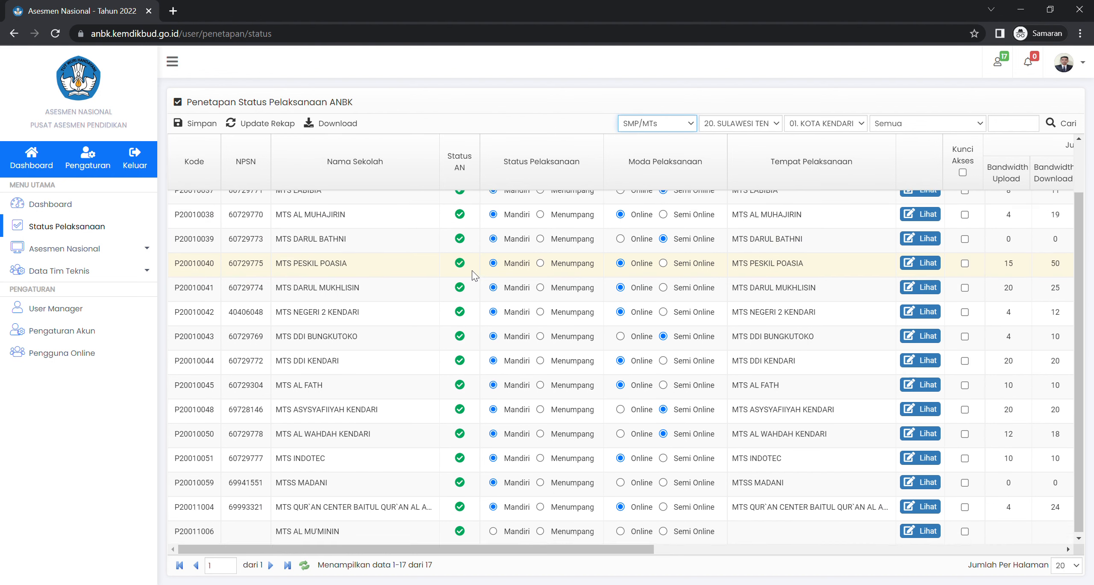
scroll(474, 275, up, 1)
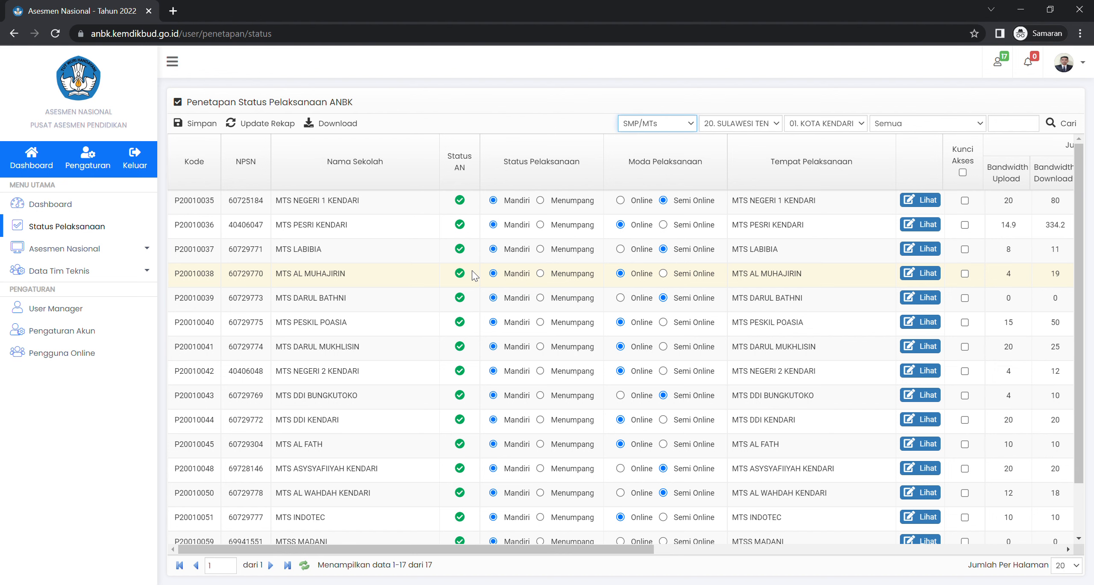
scroll(474, 275, down, 3)
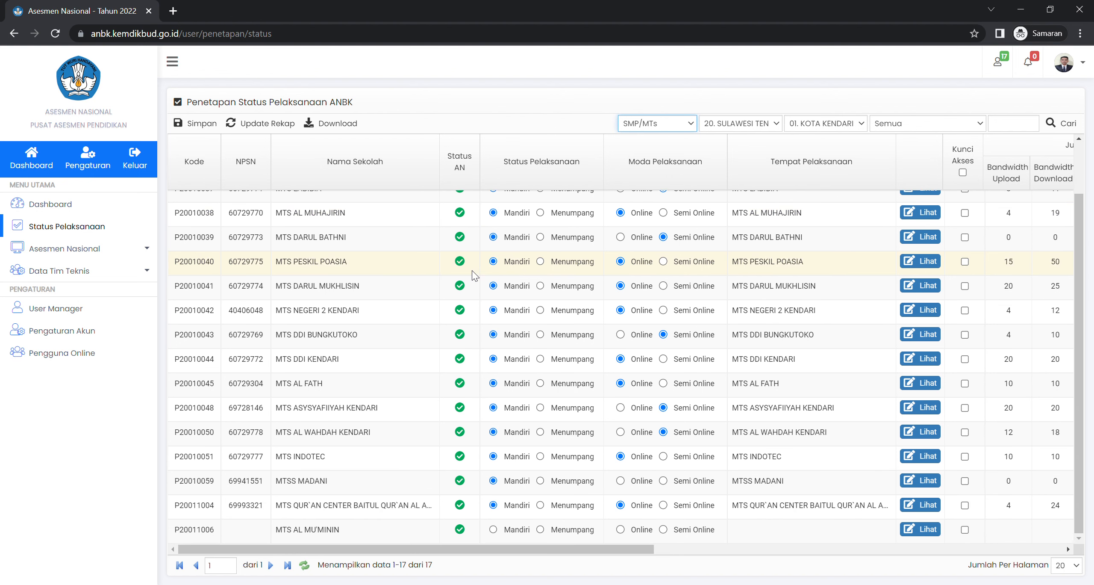
scroll(474, 275, up, 3)
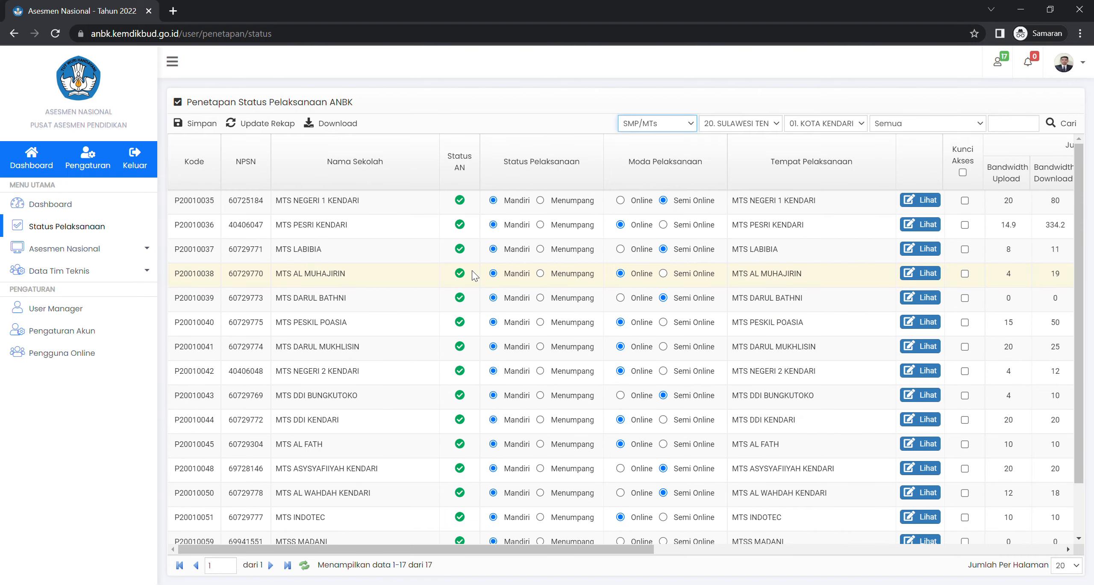
scroll(474, 275, down, 3)
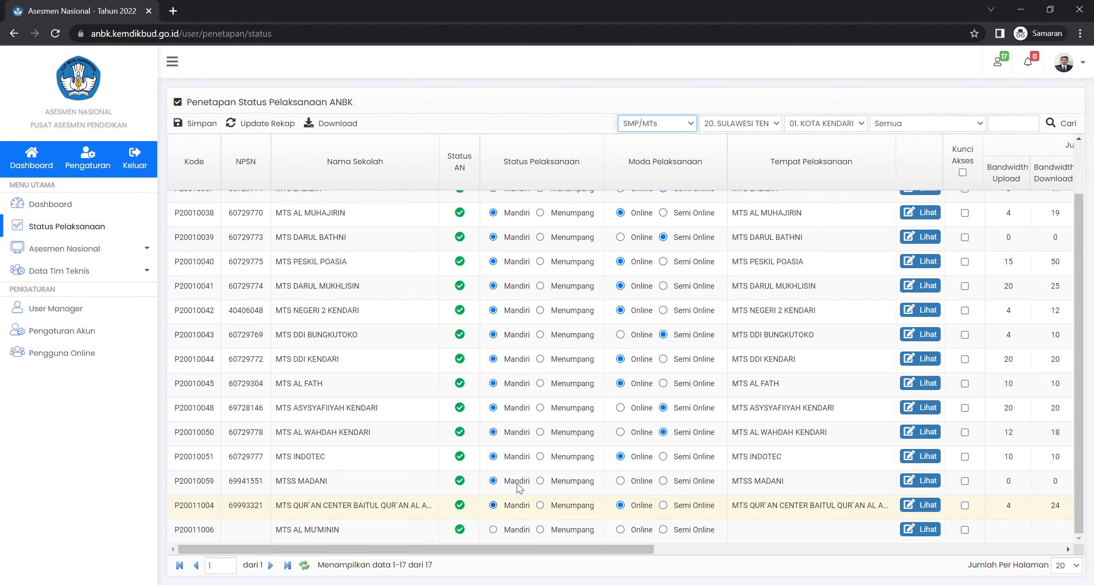
scroll(504, 467, up, 3)
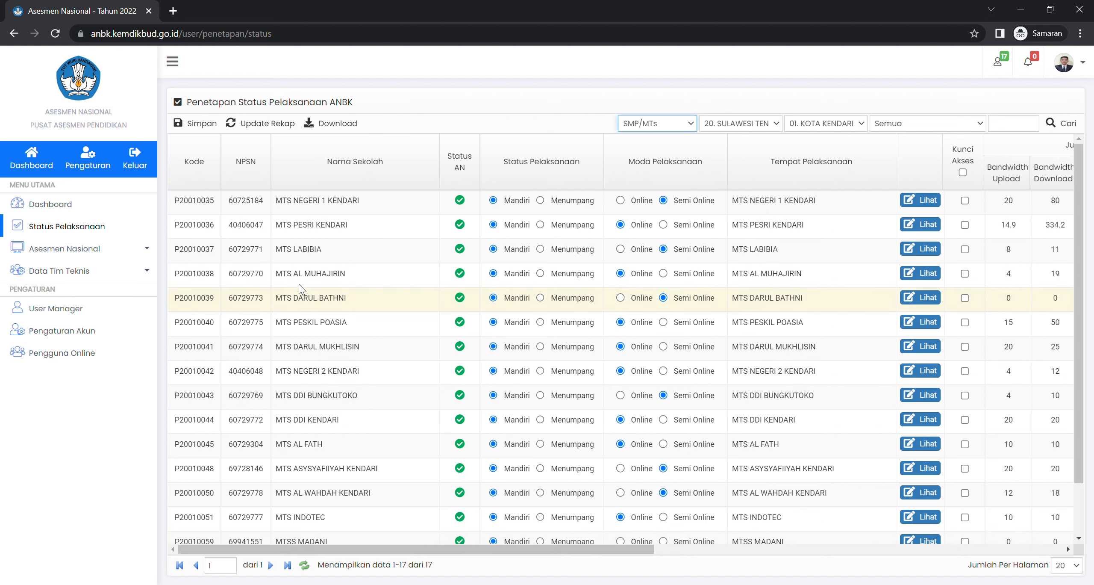
drag(270, 250, 326, 249)
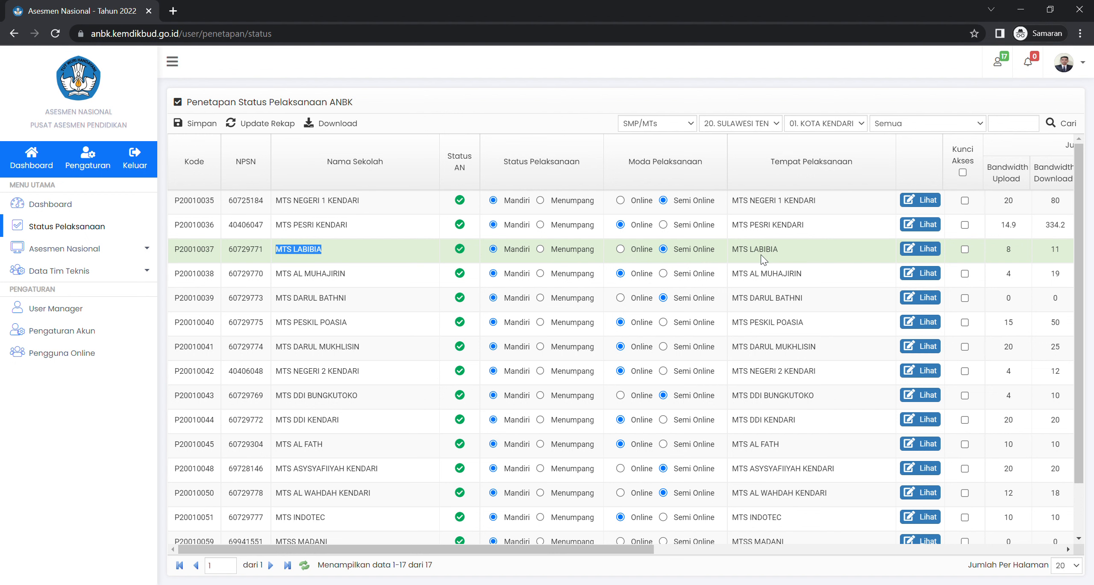
scroll(558, 361, down, 2)
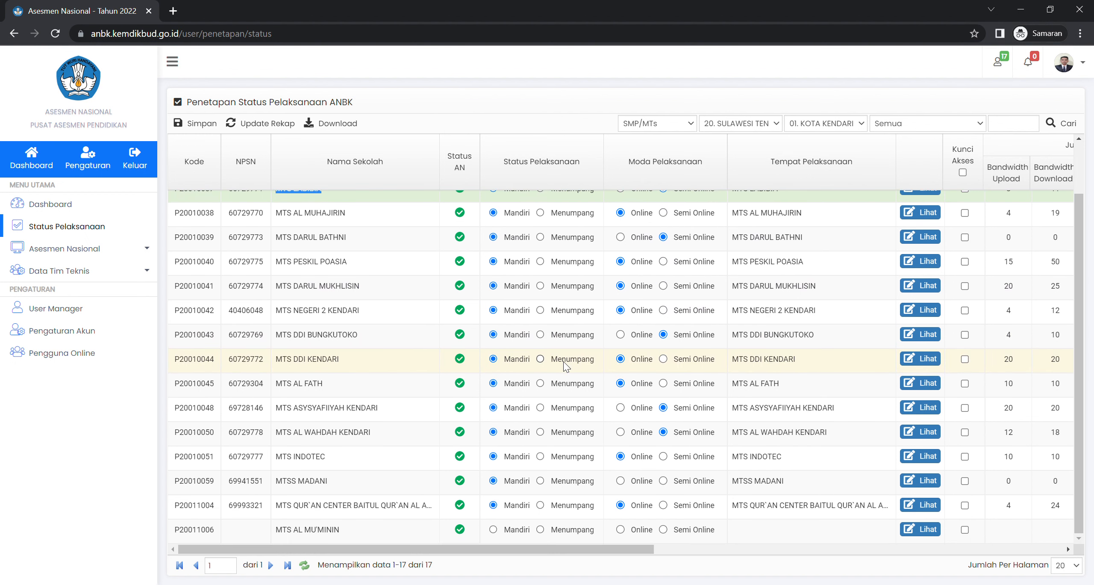
scroll(565, 360, up, 2)
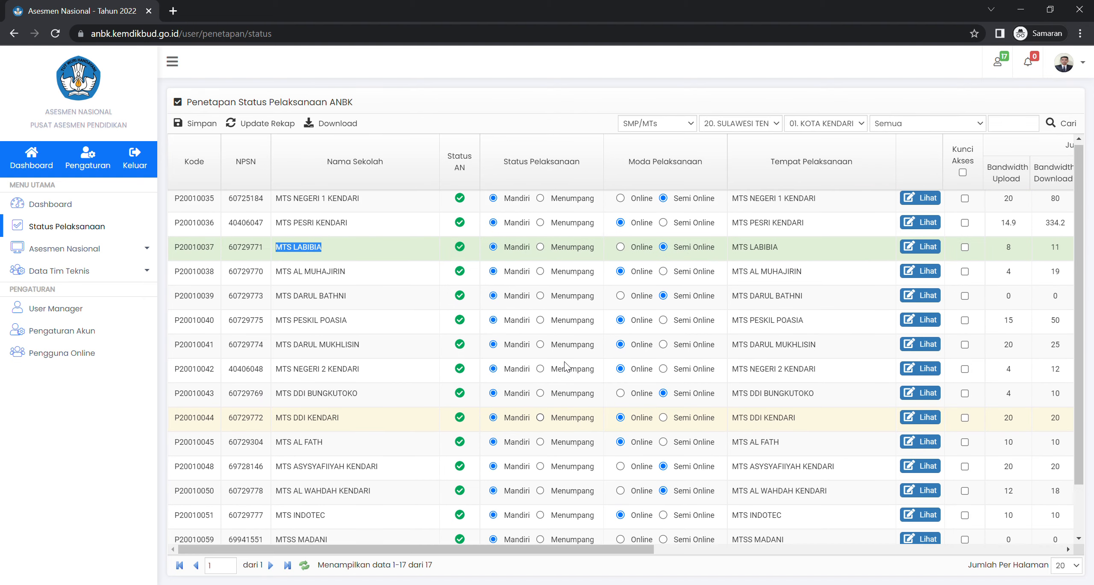
- Set MTS LABIBIA's status to Menumpang and choose 0036. MTS PESRI KENDARI as its implementation location
click(540, 249)
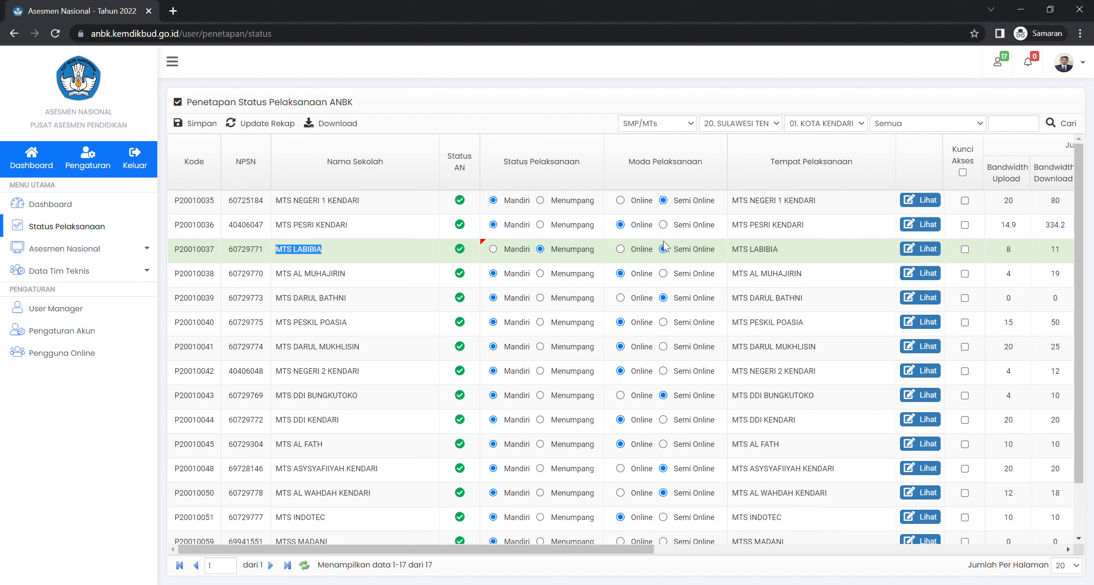
click(575, 250)
click(919, 249)
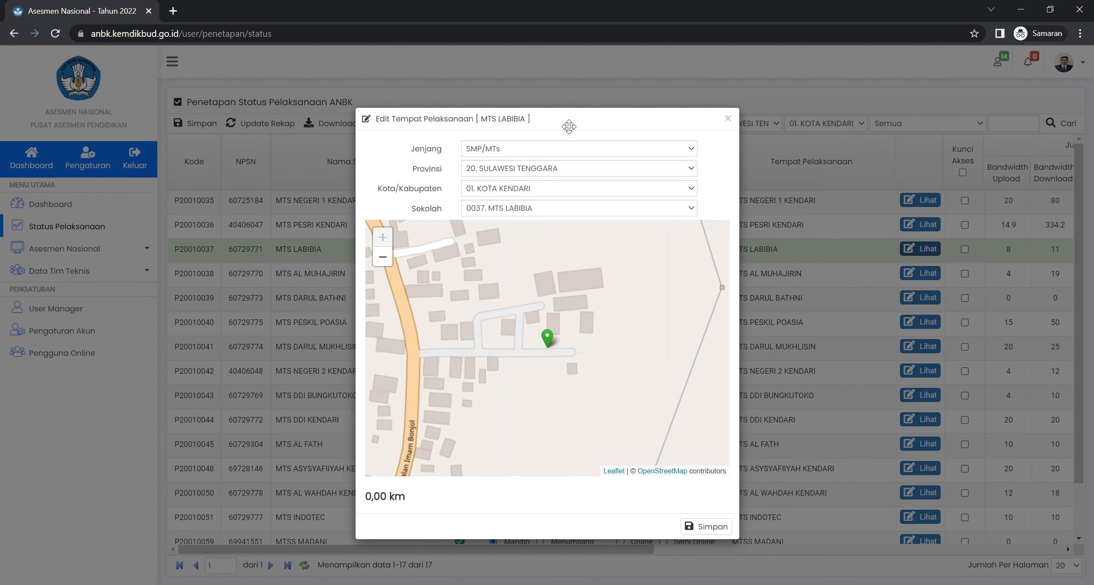
drag(568, 125, 569, 113)
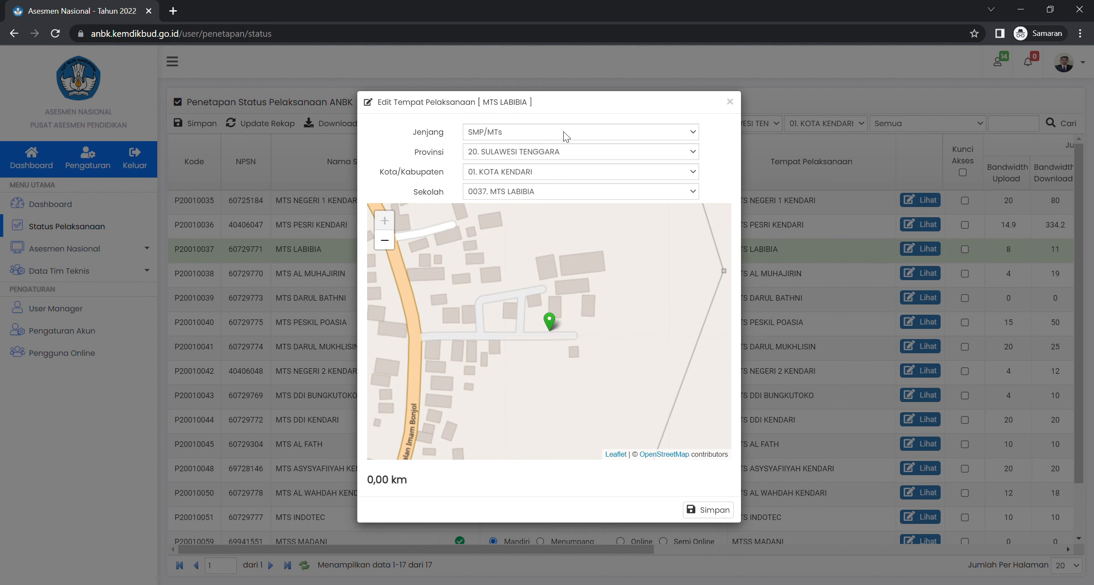
click(548, 194)
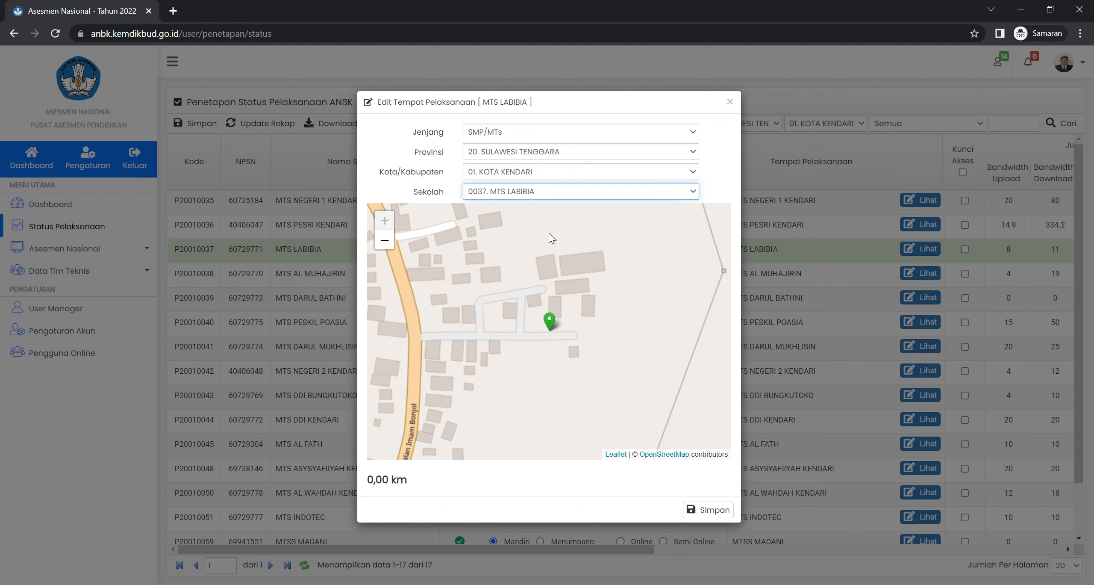
key(Up)
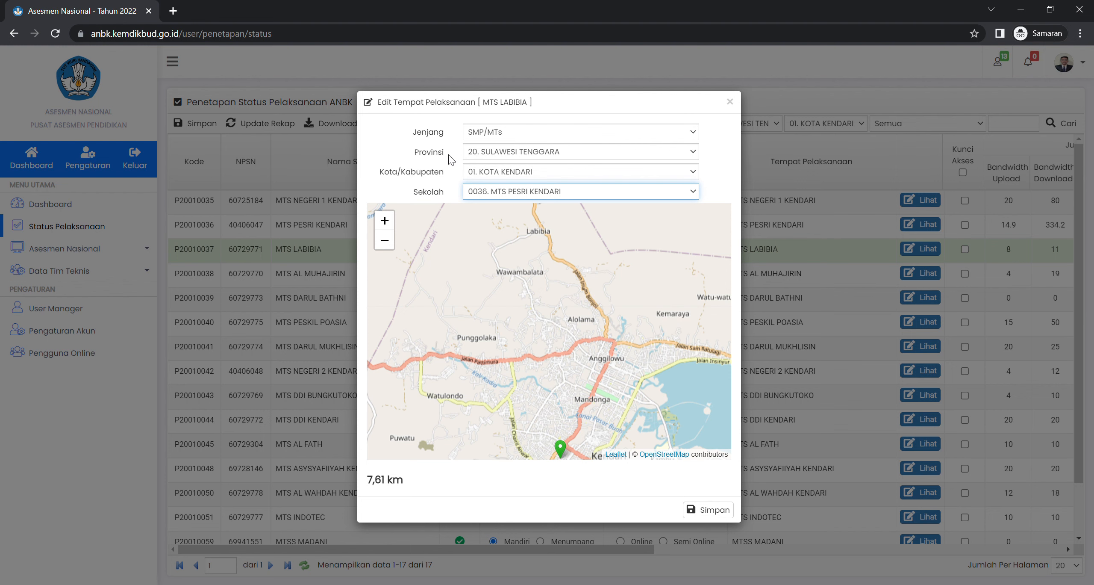
- Change MTS LABIBIA's location to level SMA/MA and school 0026. MA DDI LABIBIA, and inspect both schools on the map
drag(469, 107, 565, 136)
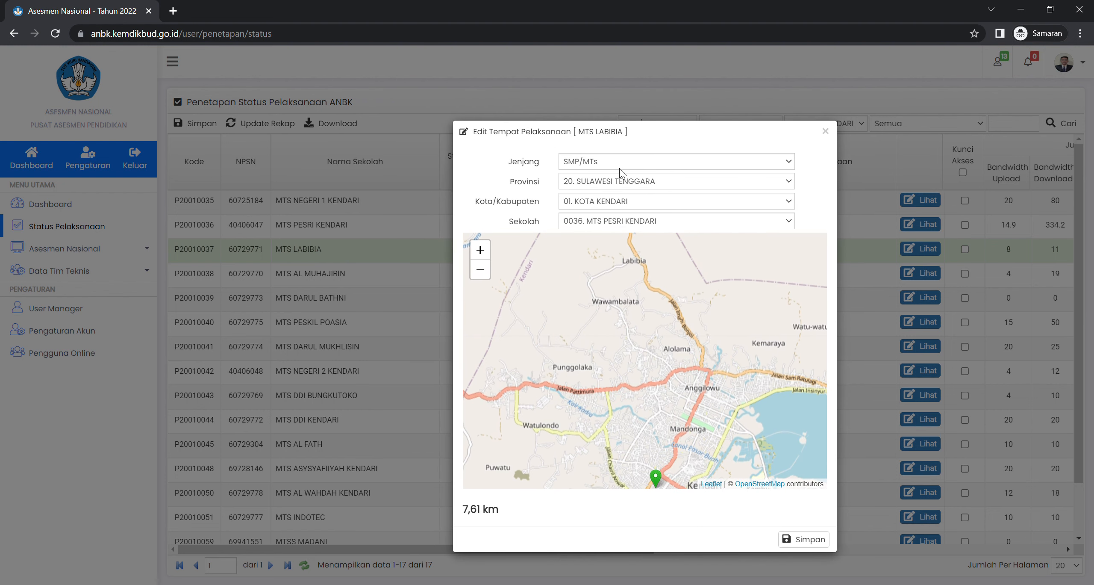
click(596, 162)
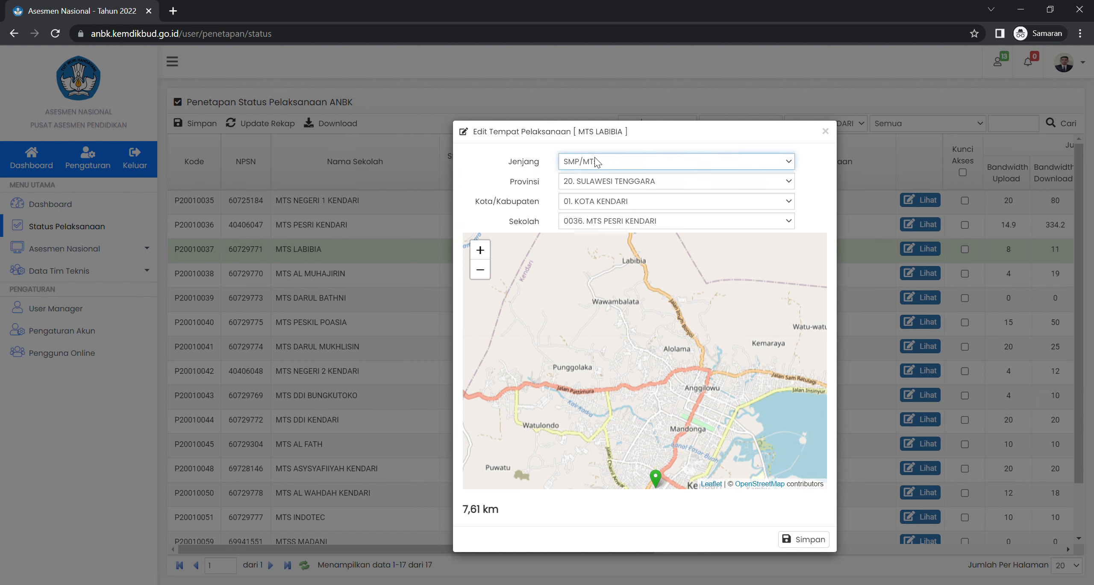
click(588, 213)
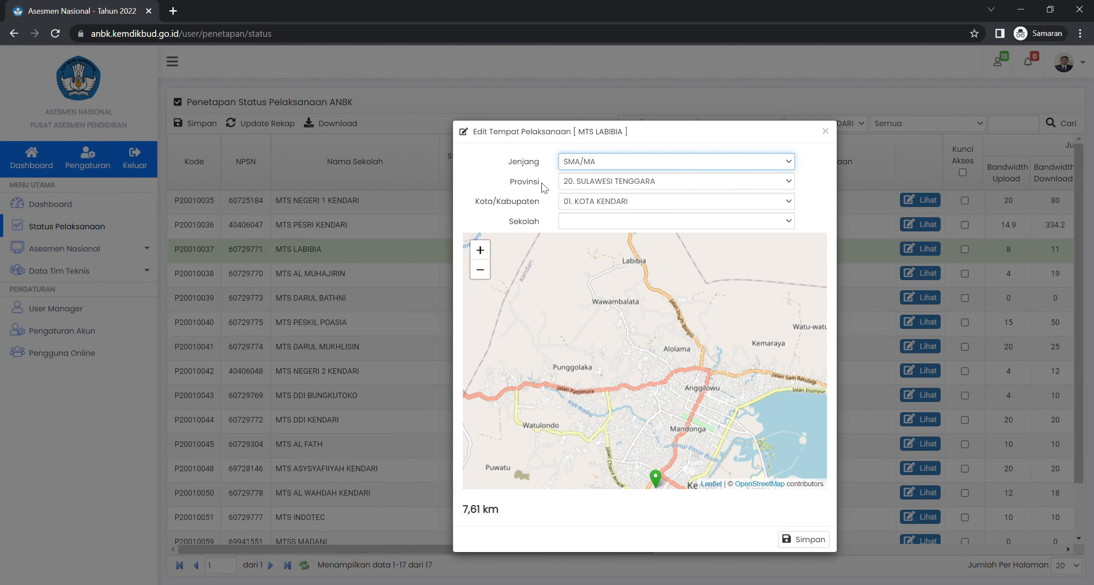
click(601, 203)
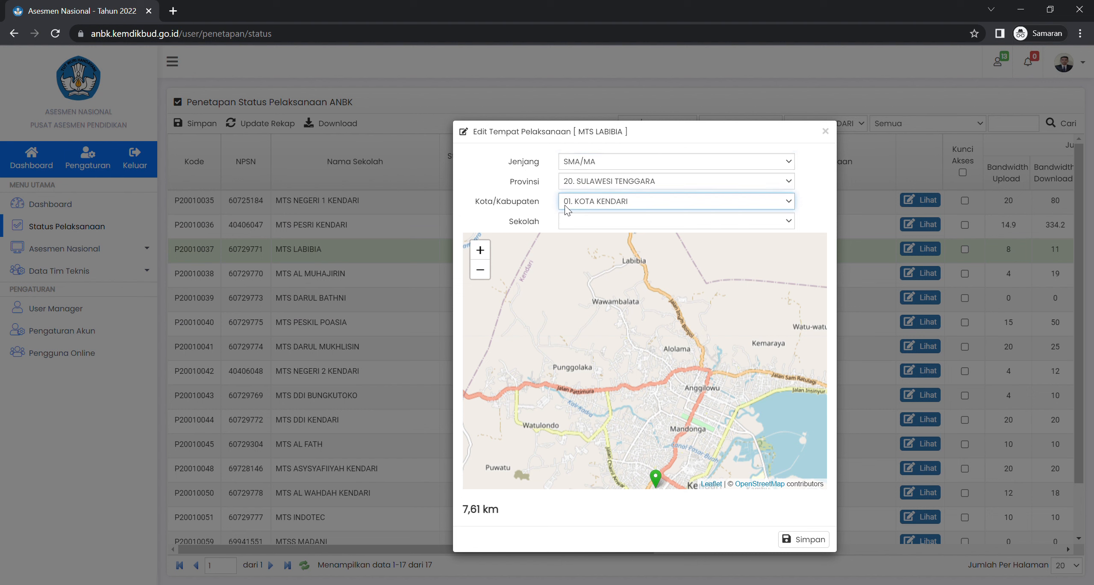
click(607, 225)
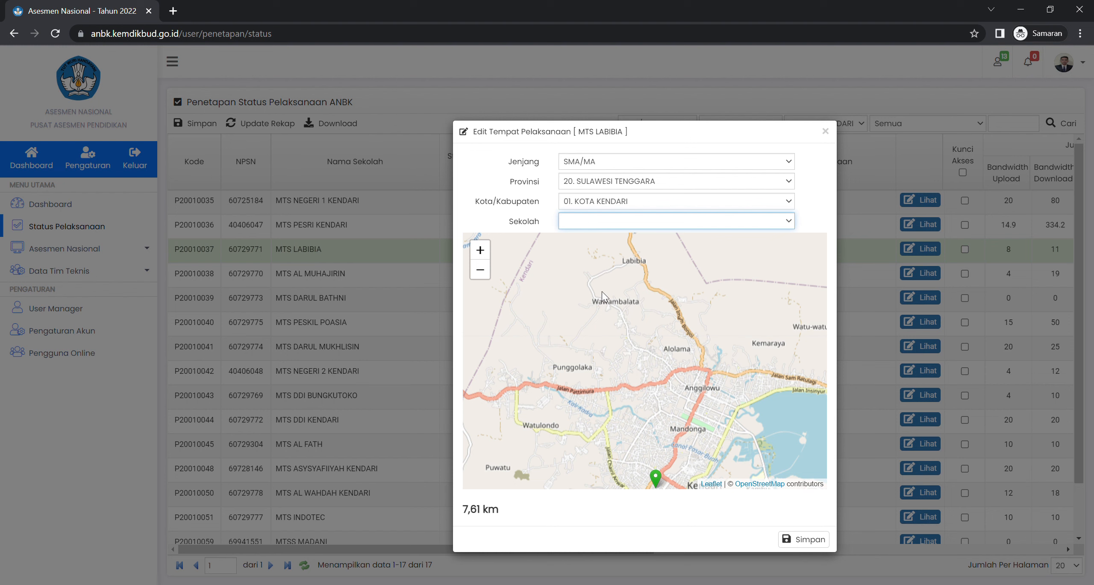
click(606, 274)
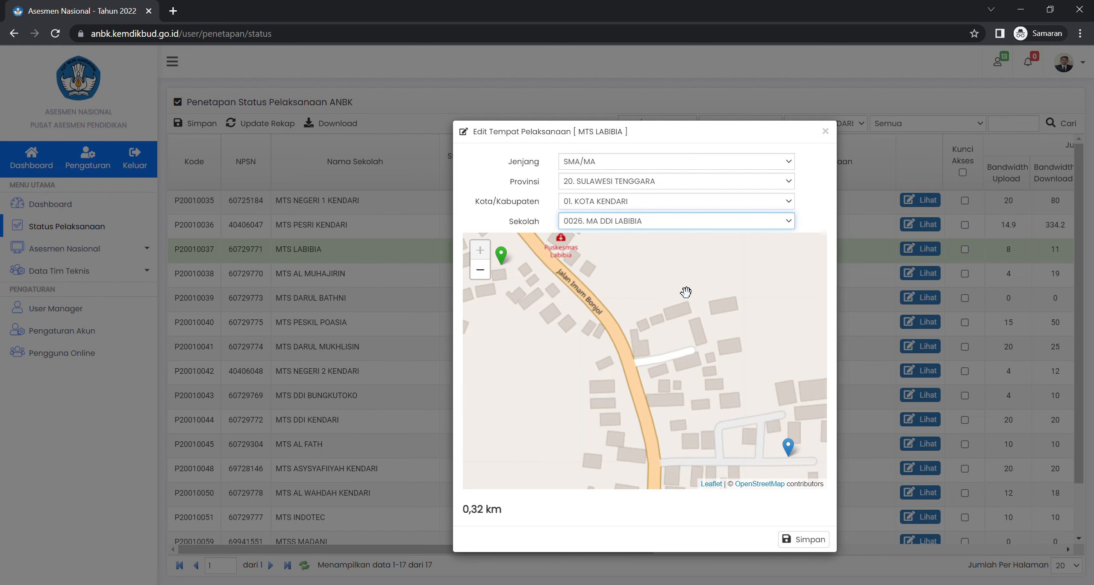
scroll(683, 289, down, 1)
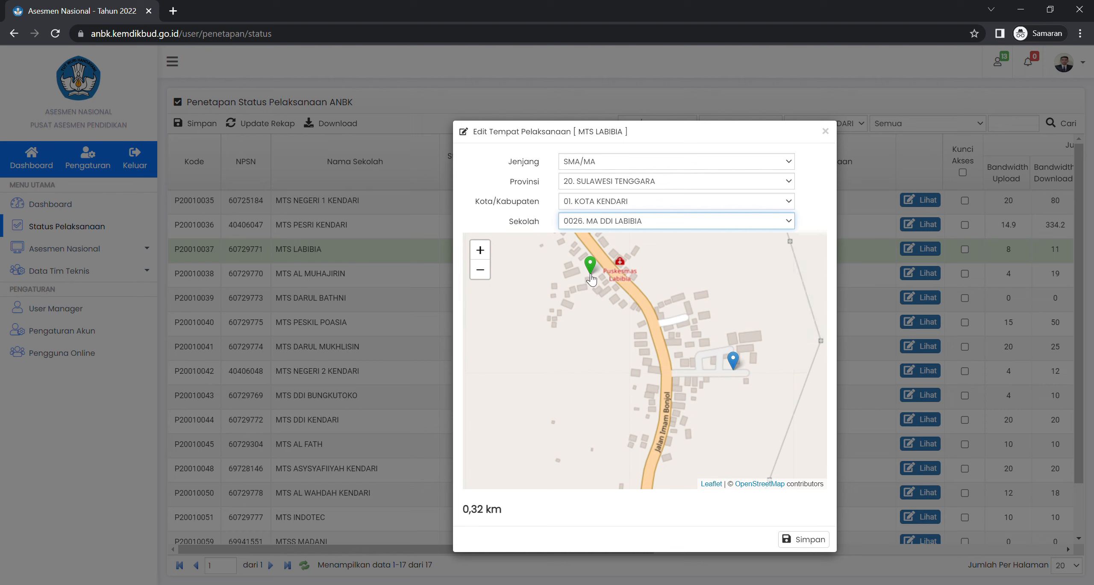
scroll(591, 278, down, 1)
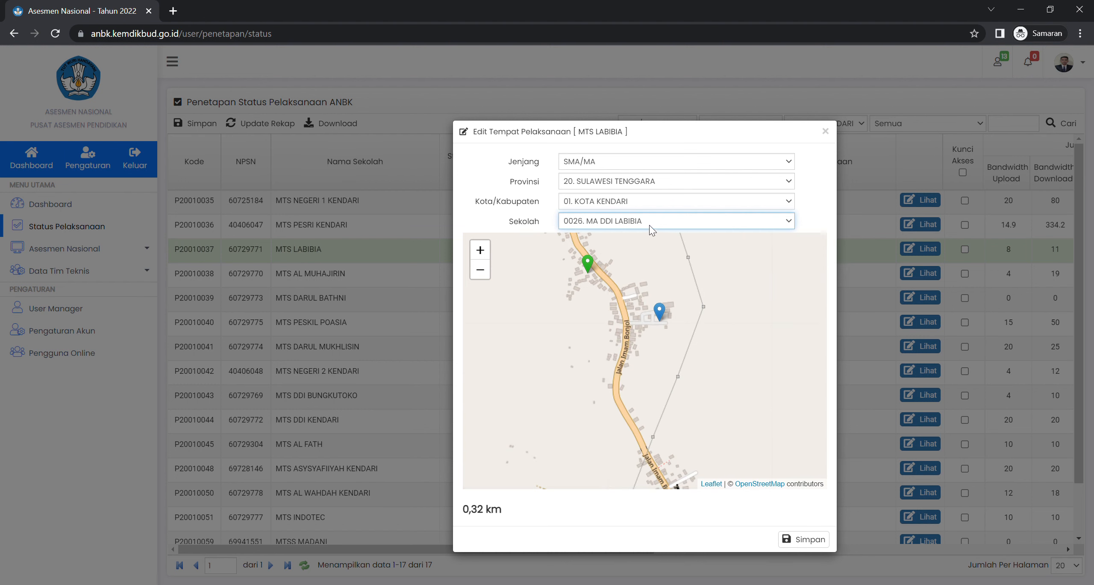
- Close the location editor without saving and return MTS LABIBIA's status to Mandiri
click(602, 160)
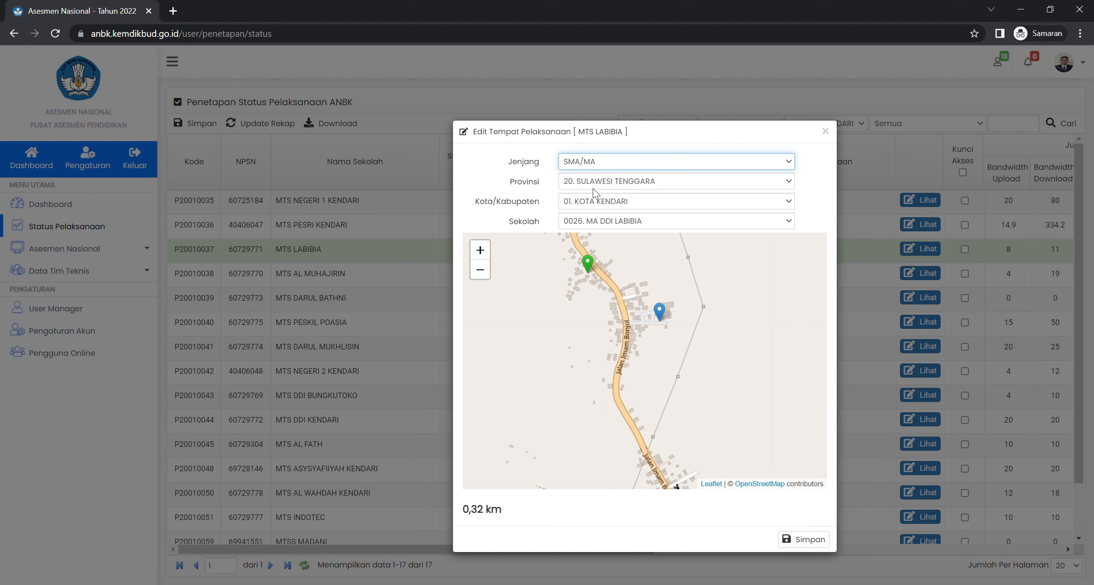
click(826, 131)
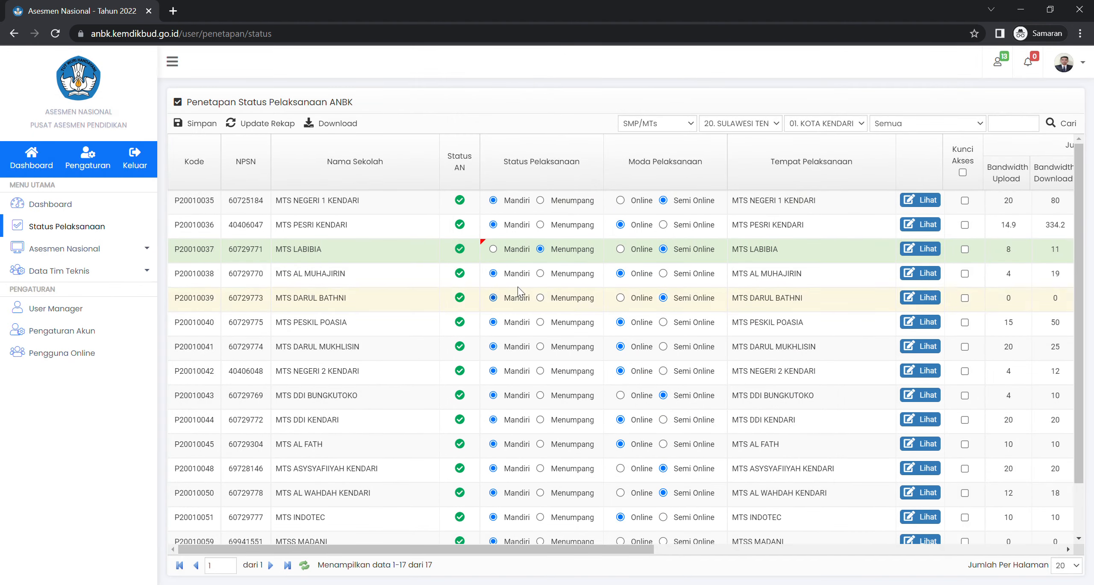
click(494, 248)
- Try the Online mode for MTS NEGERI 1 KENDARI, check the school list, and restore its Semi Online mode
click(621, 201)
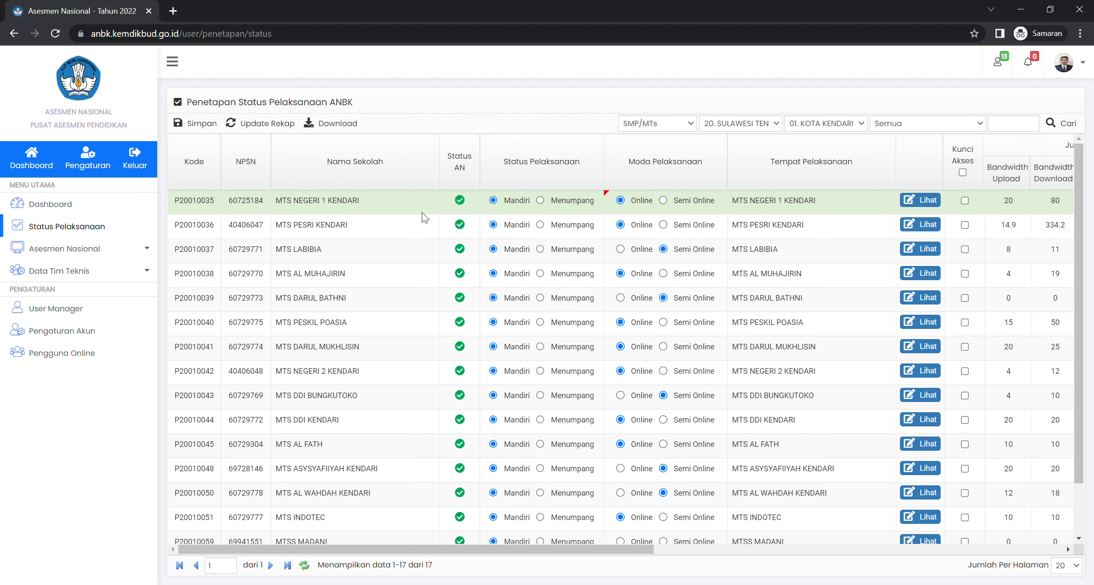
scroll(713, 287, down, 2)
scroll(719, 302, up, 2)
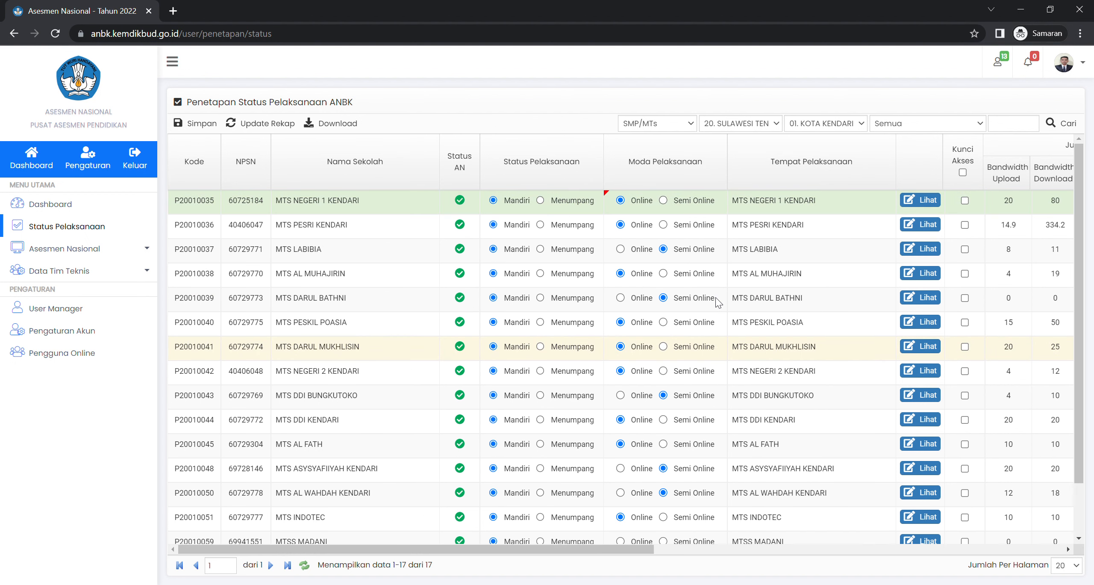
scroll(718, 302, down, 2)
scroll(677, 219, up, 2)
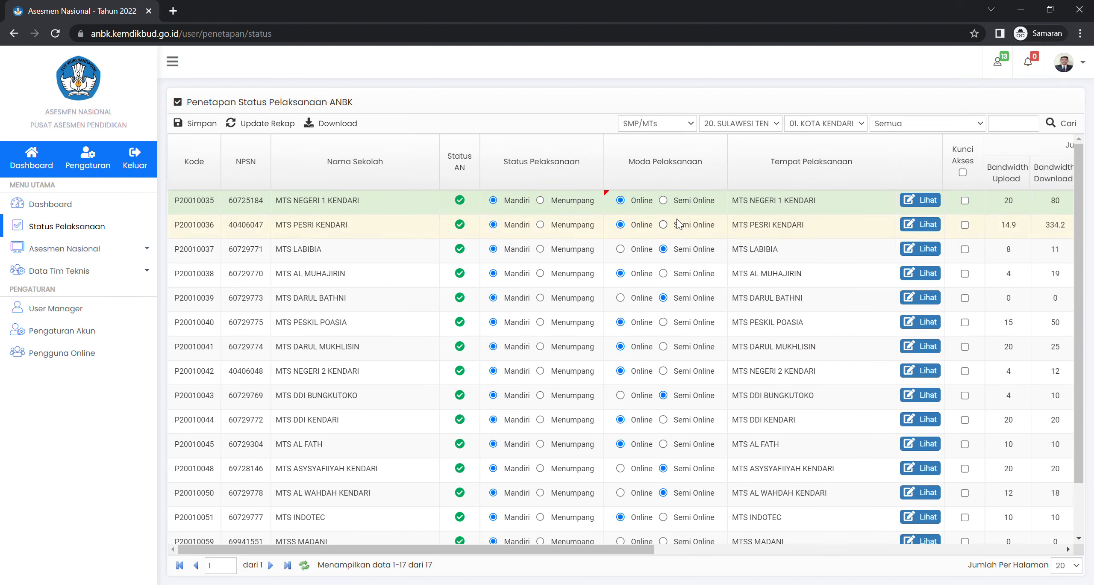
click(663, 201)
- Set MTS AL MU'MININ to Mandiri status with Semi Online mode and save the changes
scroll(674, 220, down, 2)
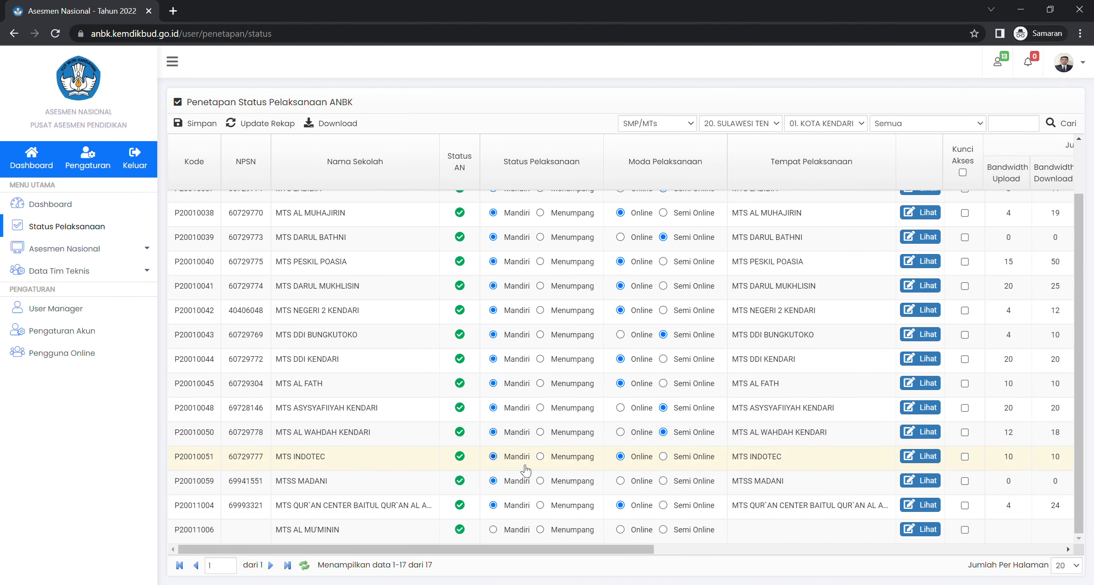
click(493, 530)
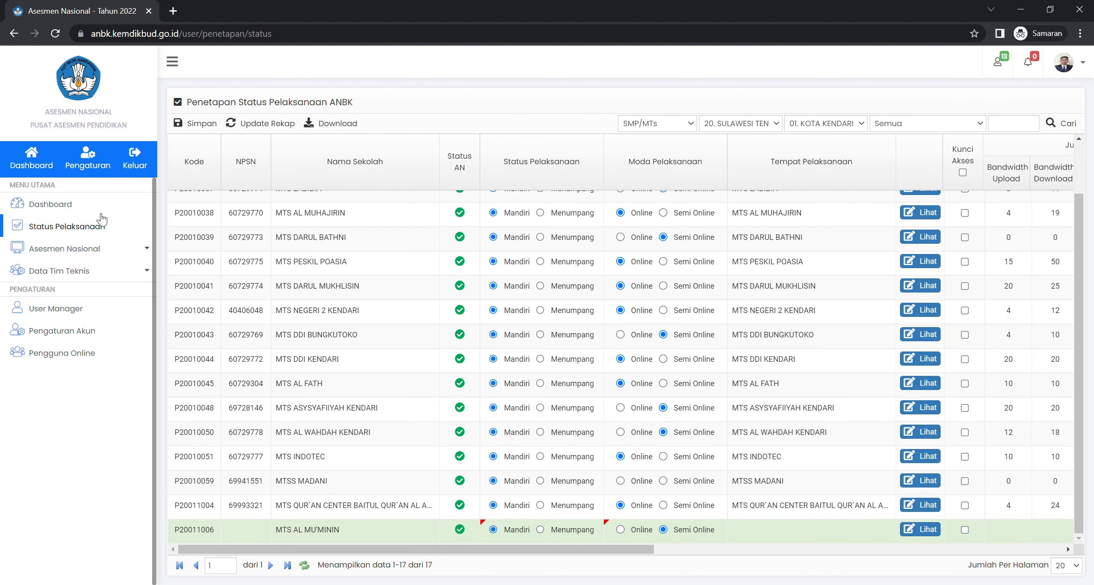
click(196, 125)
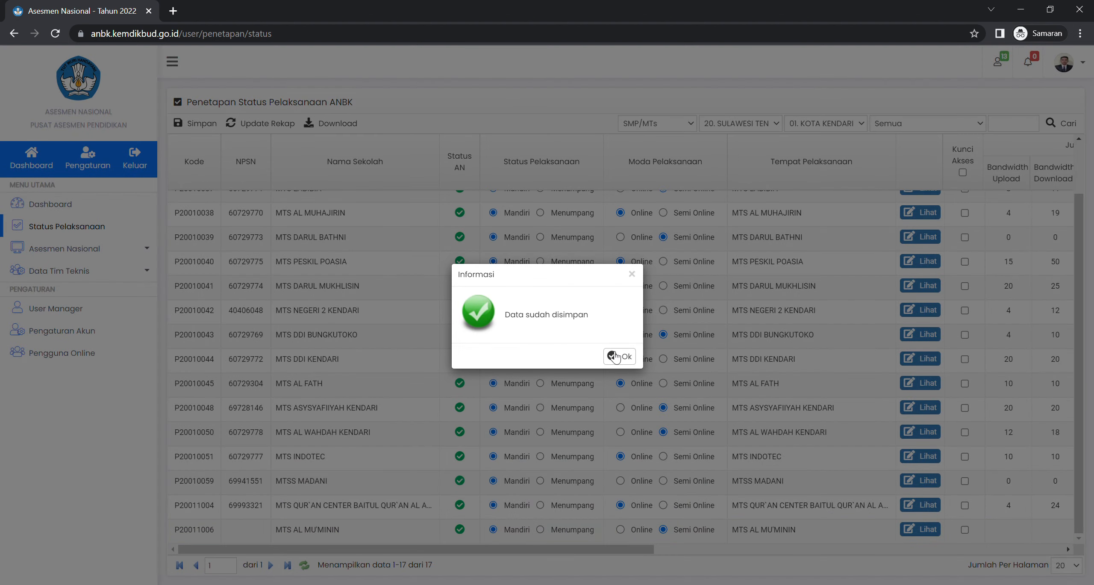
click(616, 356)
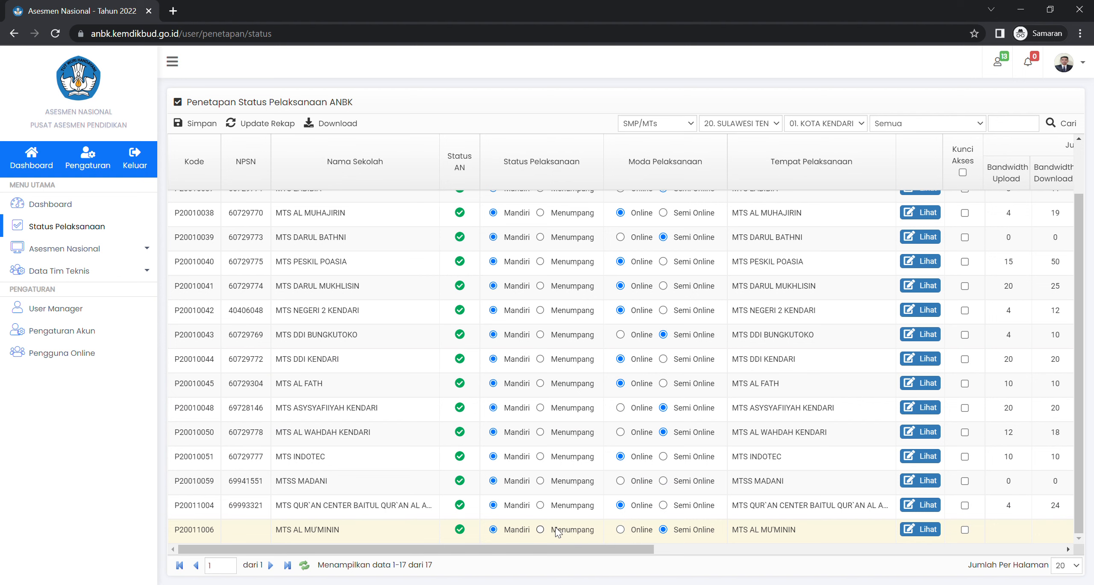
scroll(505, 501, up, 2)
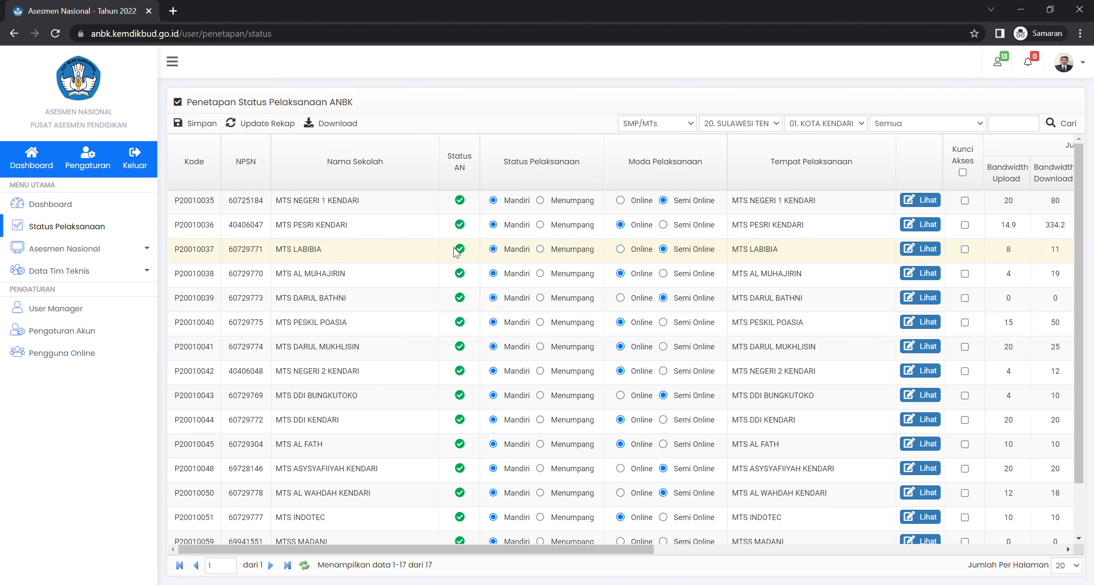
- Update the implementation status recap with data from BIOAN and review the refreshed SMP/MTs school list for Kota Kendari
scroll(457, 259, down, 2)
scroll(730, 295, up, 2)
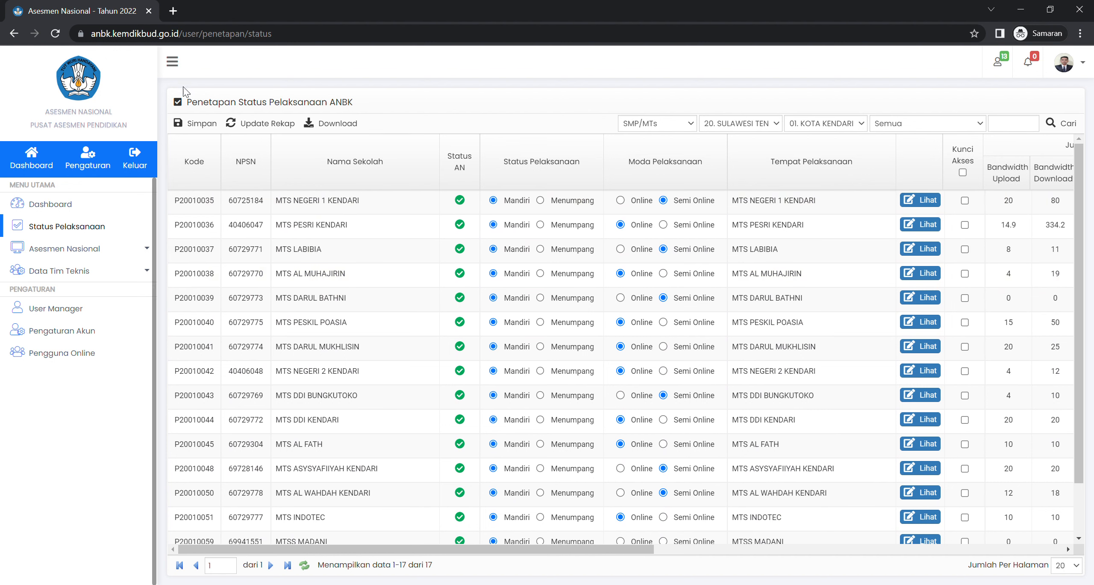
click(252, 128)
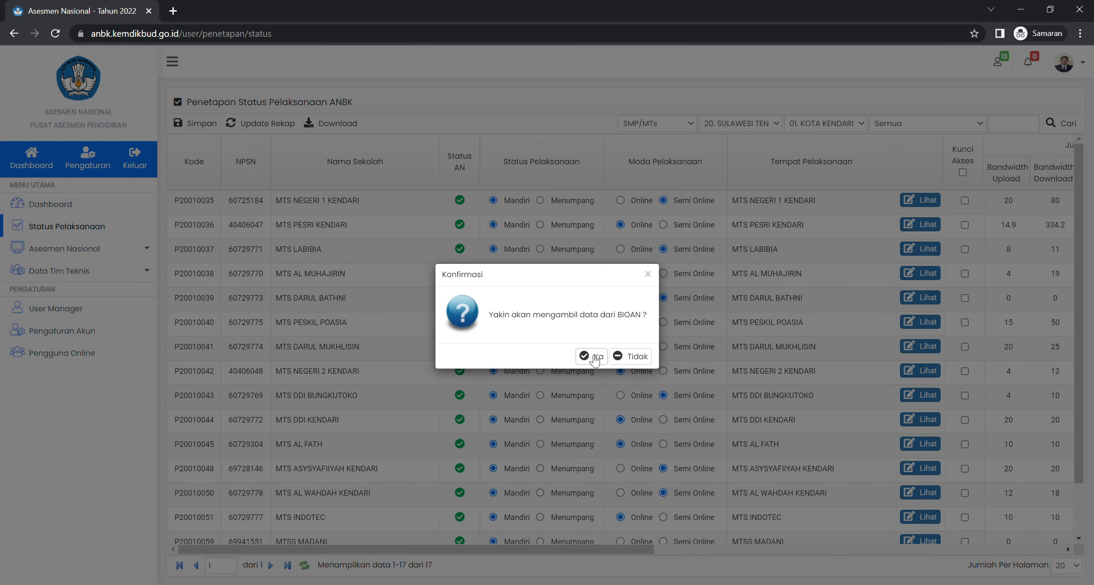
click(592, 358)
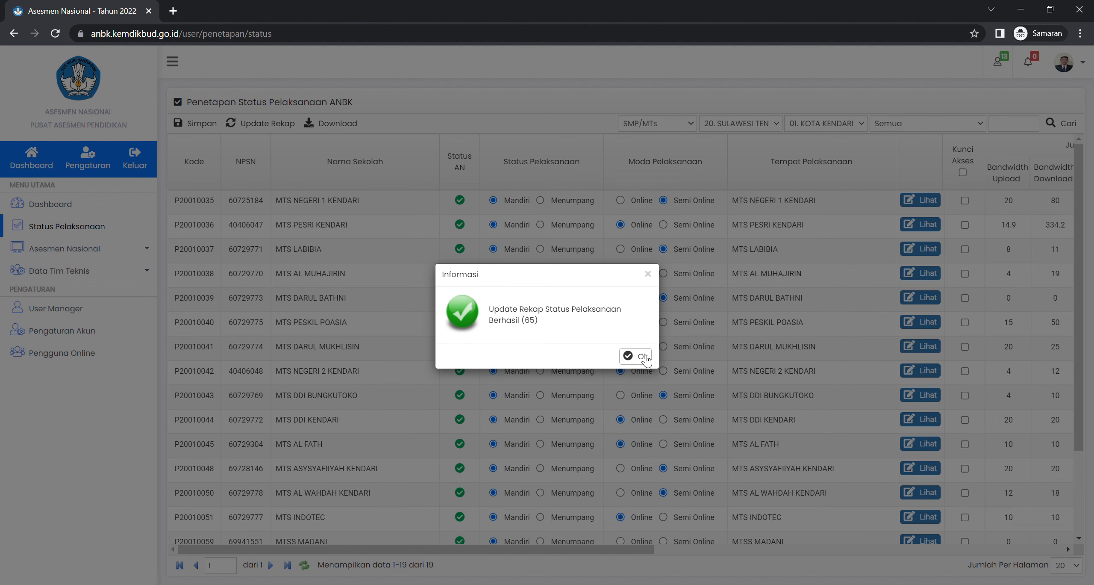
click(647, 358)
scroll(640, 368, down, 2)
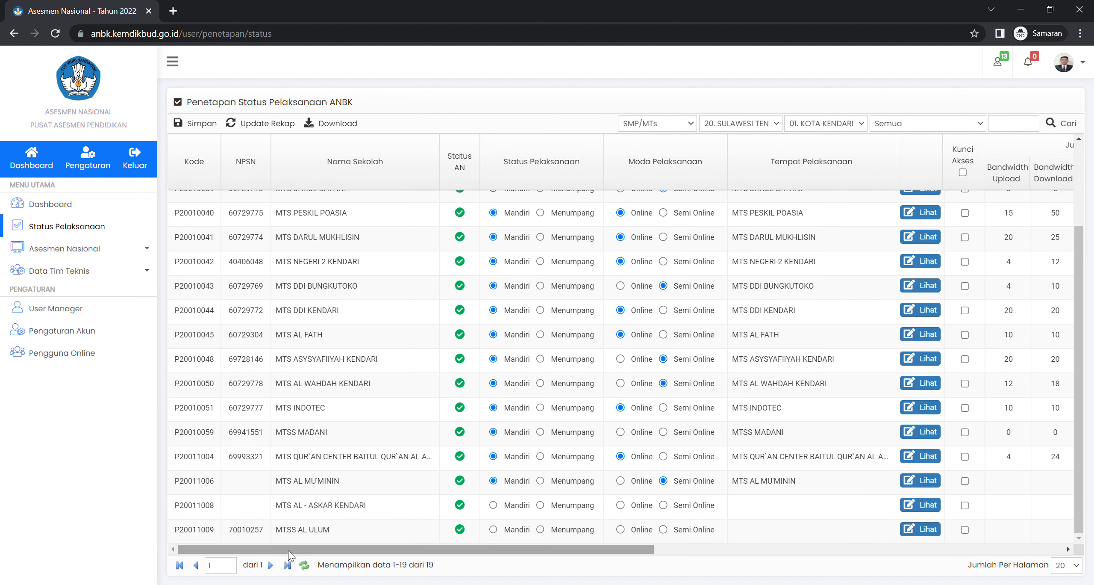
drag(288, 550, 260, 547)
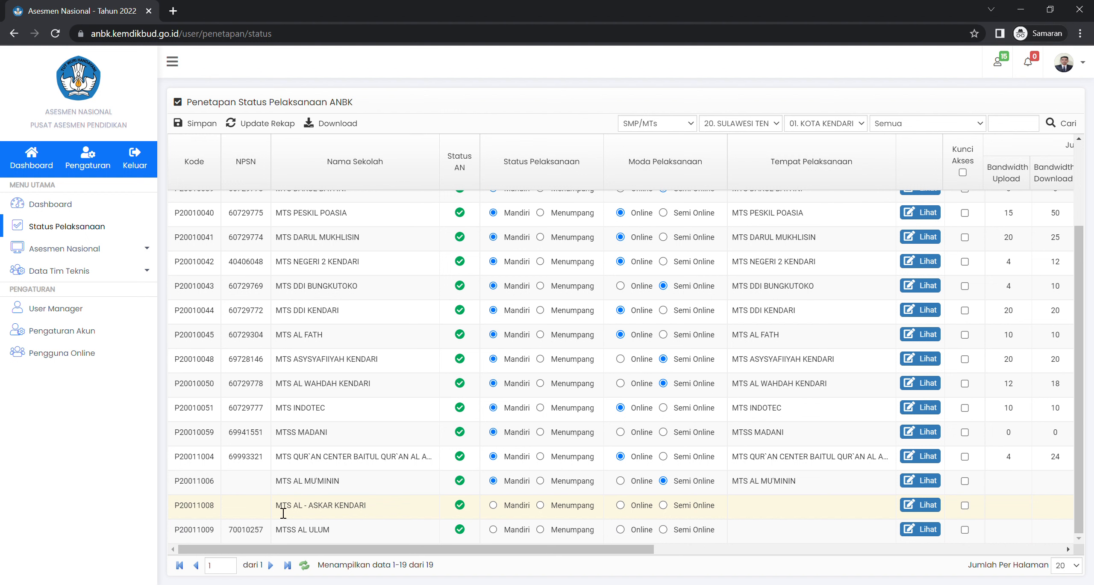
scroll(282, 476, up, 3)
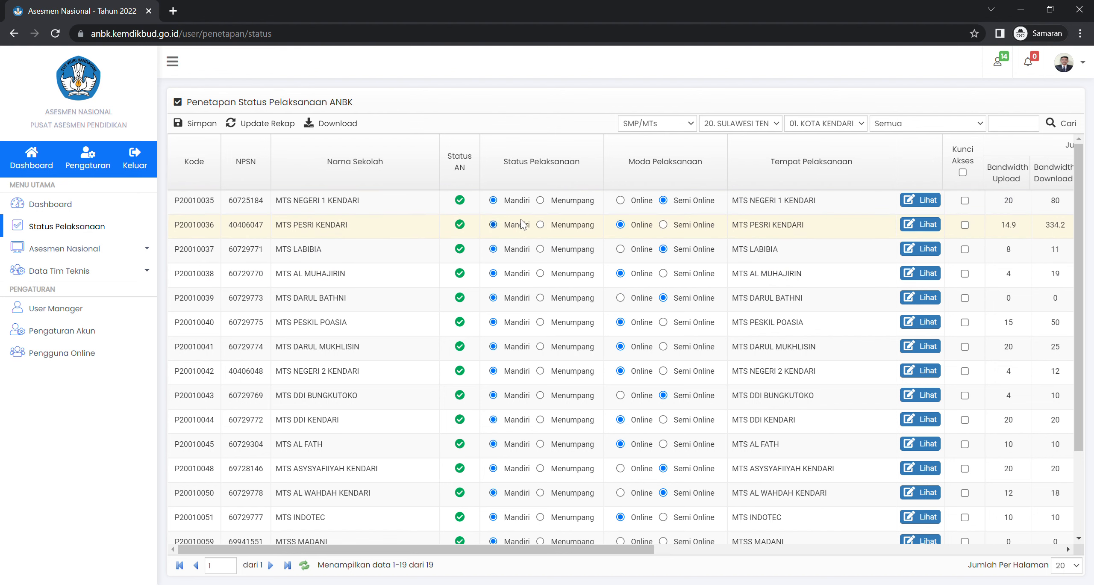
scroll(556, 265, down, 3)
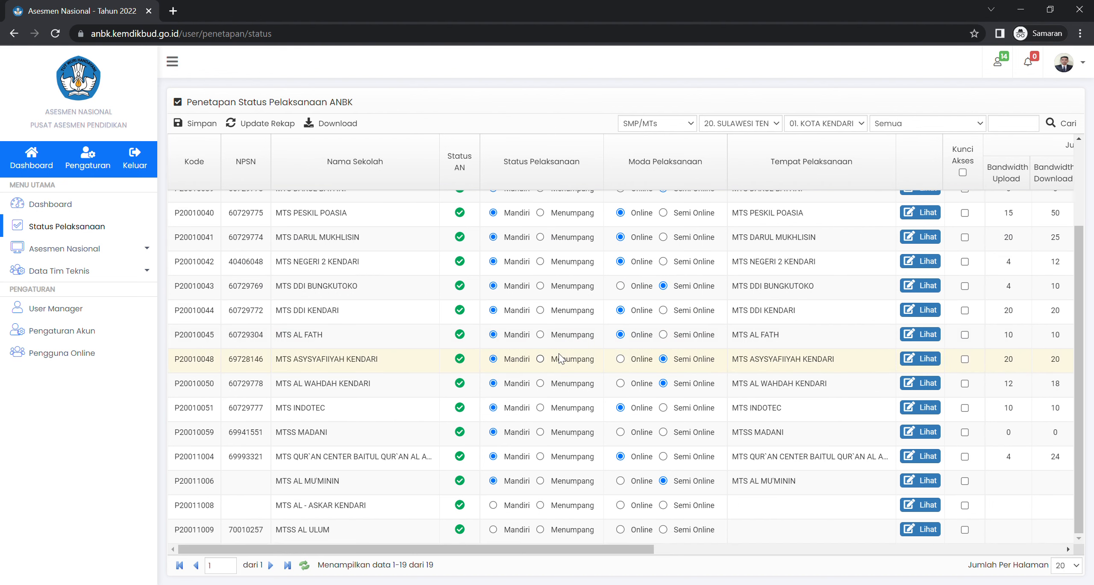
scroll(560, 325, up, 3)
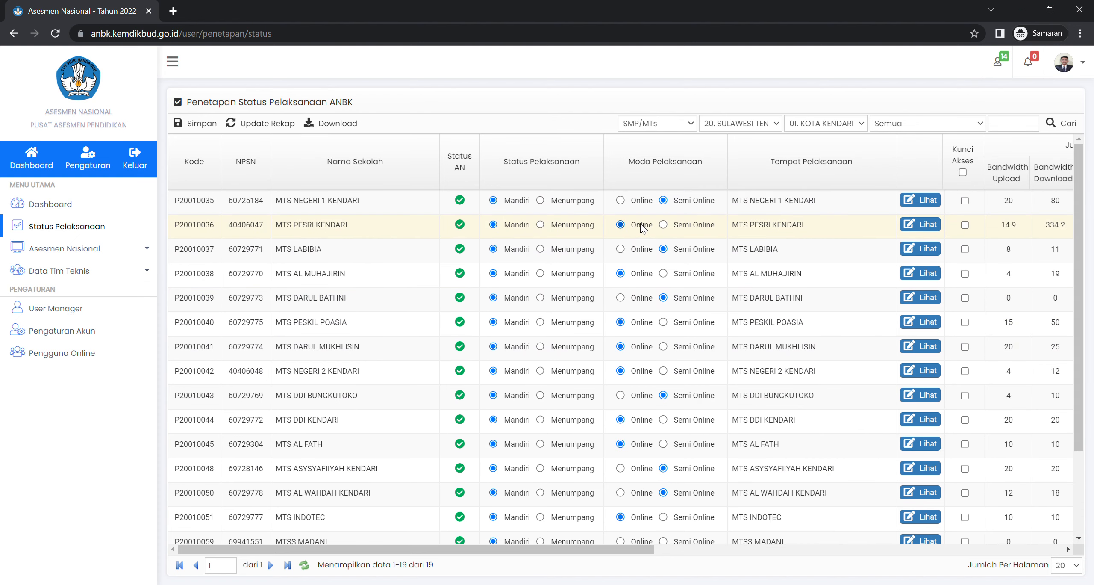